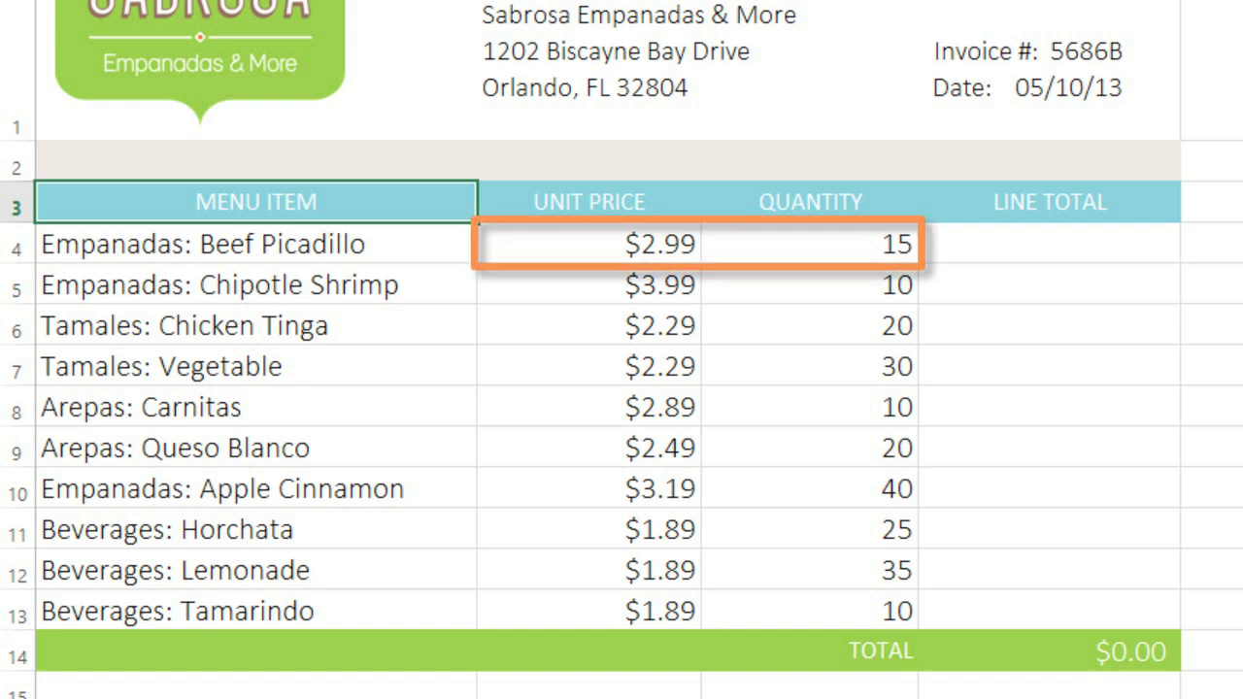
Enter the line-total formula =B4*C4 in D4 for the Beef Picadillo row
{"action": "left_click", "coordinate": [1146, 248]}
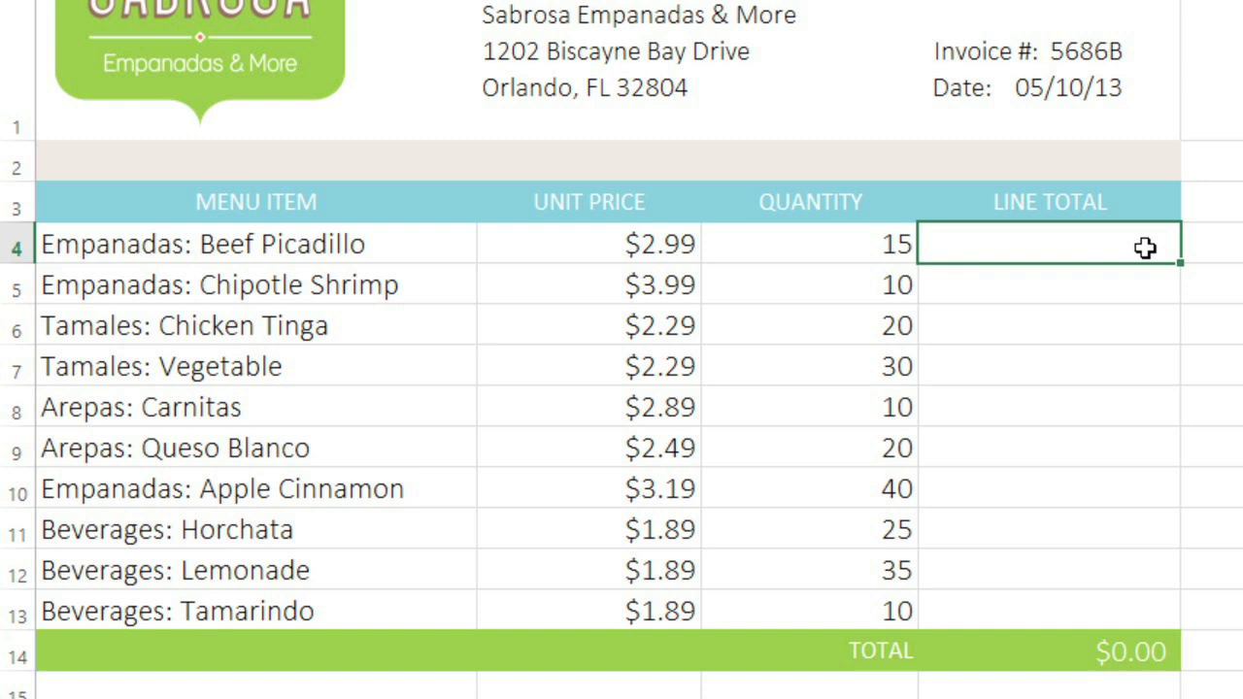
{"action": "type", "text": "="}
{"action": "left_click", "coordinate": [596, 246]}
{"action": "type", "text": "*"}
{"action": "left_click", "coordinate": [740, 250]}
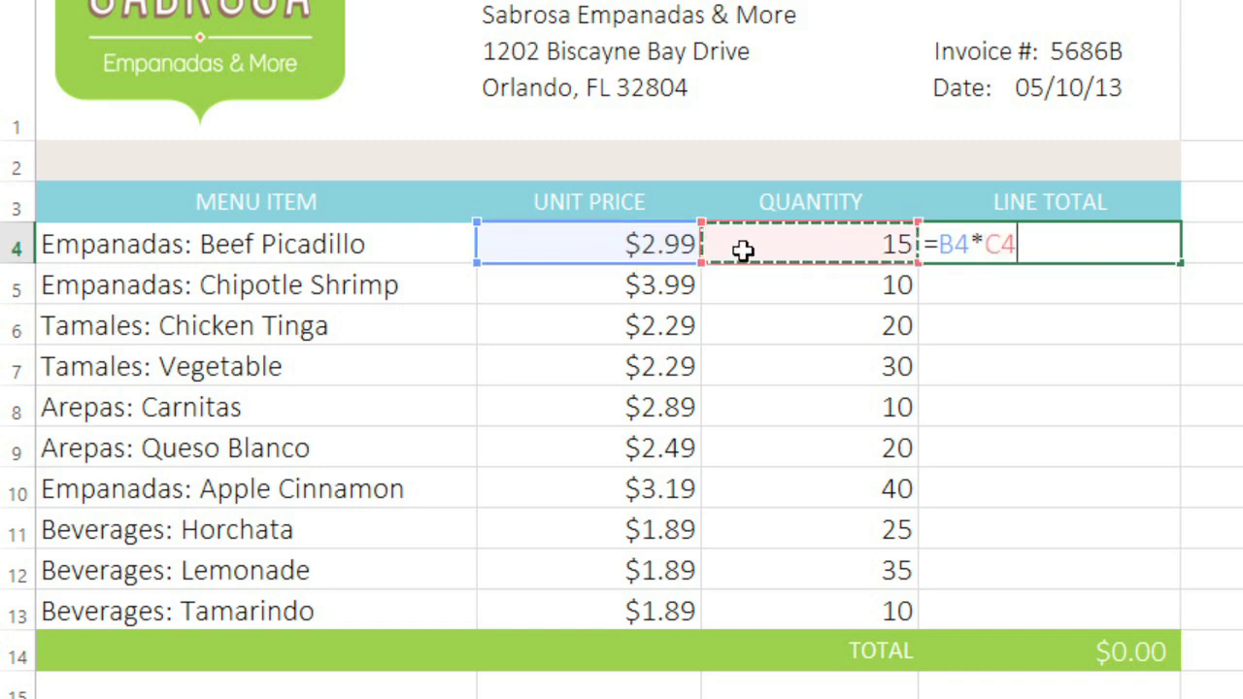
{"action": "key", "text": "Return"}
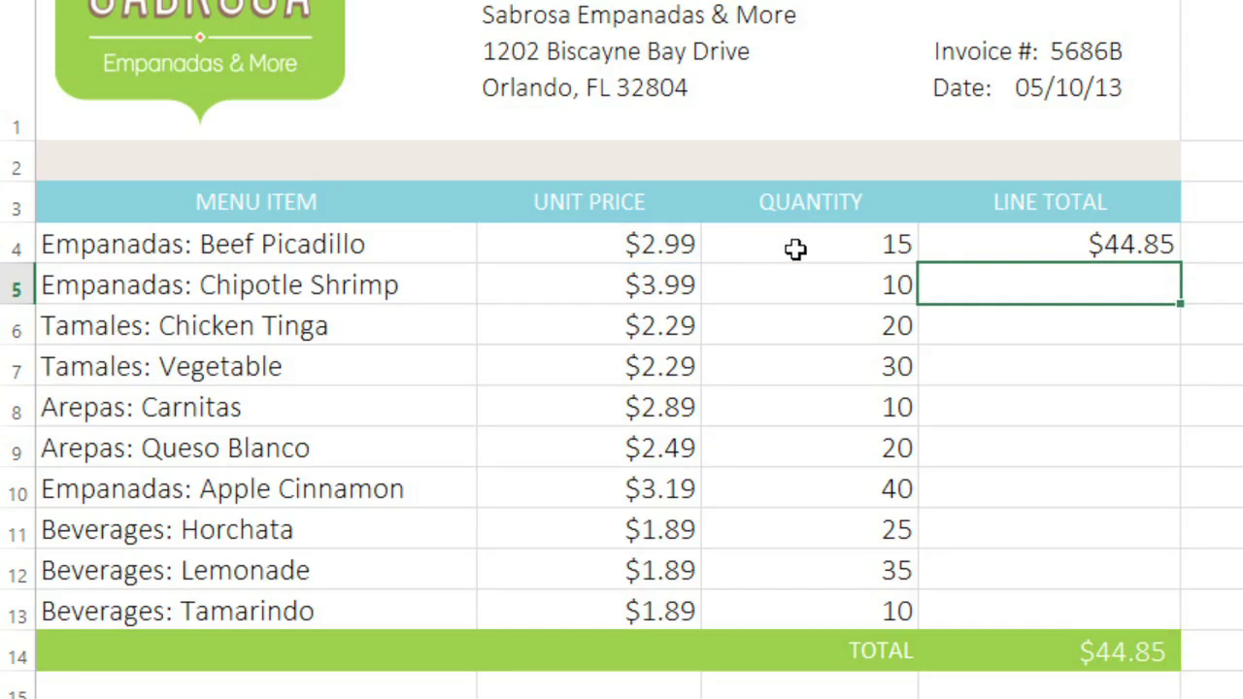
Copy D4's formula down through D13 and check the copied formulas in rows 4–7
{"action": "left_click", "coordinate": [981, 245]}
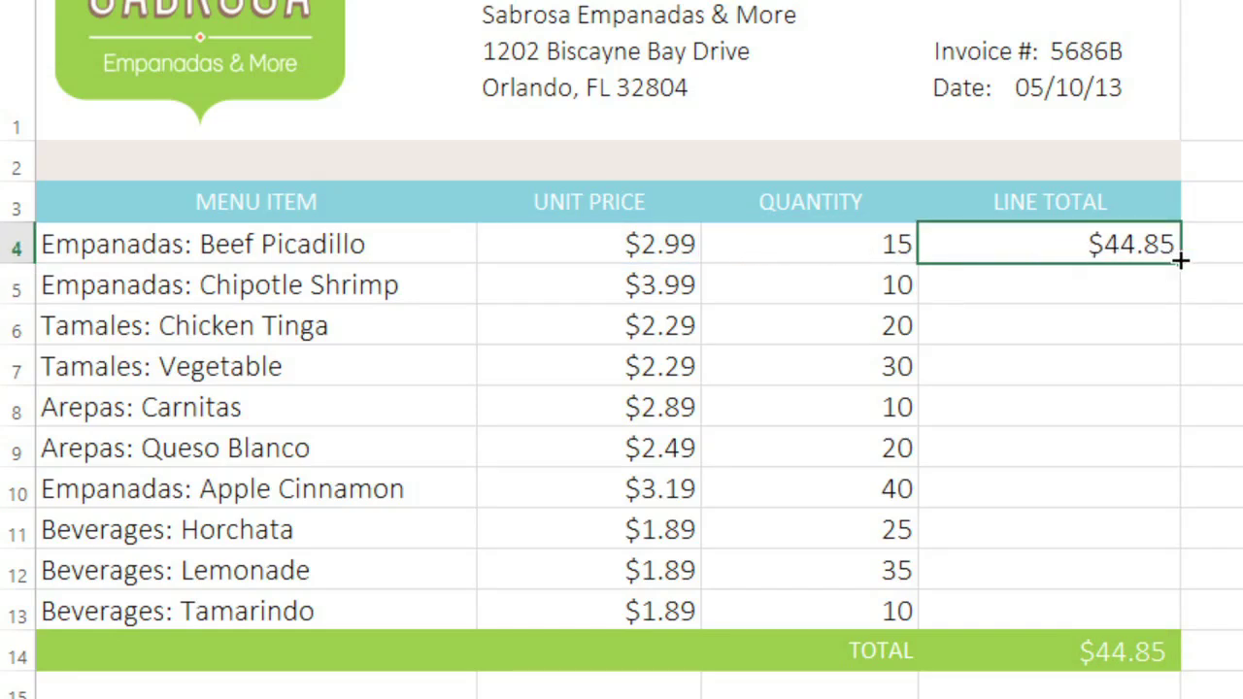
{"action": "left_click_drag", "start_coordinate": [1181, 265], "coordinate": [1173, 624]}
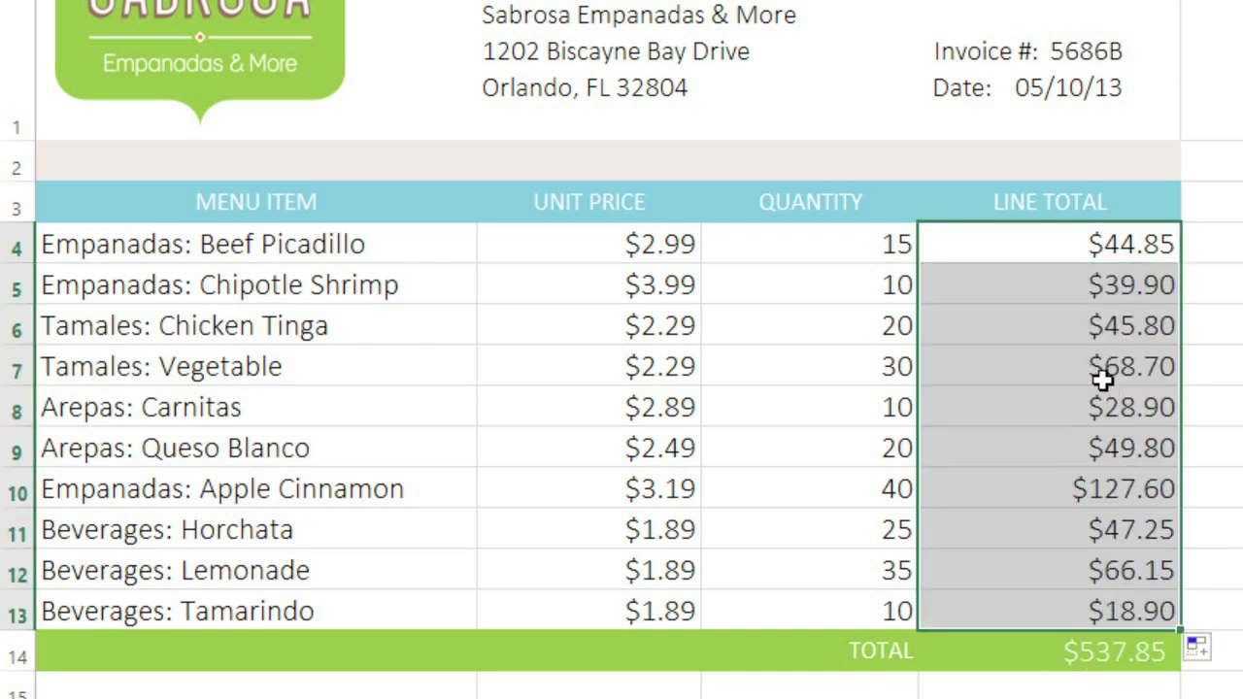
{"action": "double_click", "coordinate": [1076, 287]}
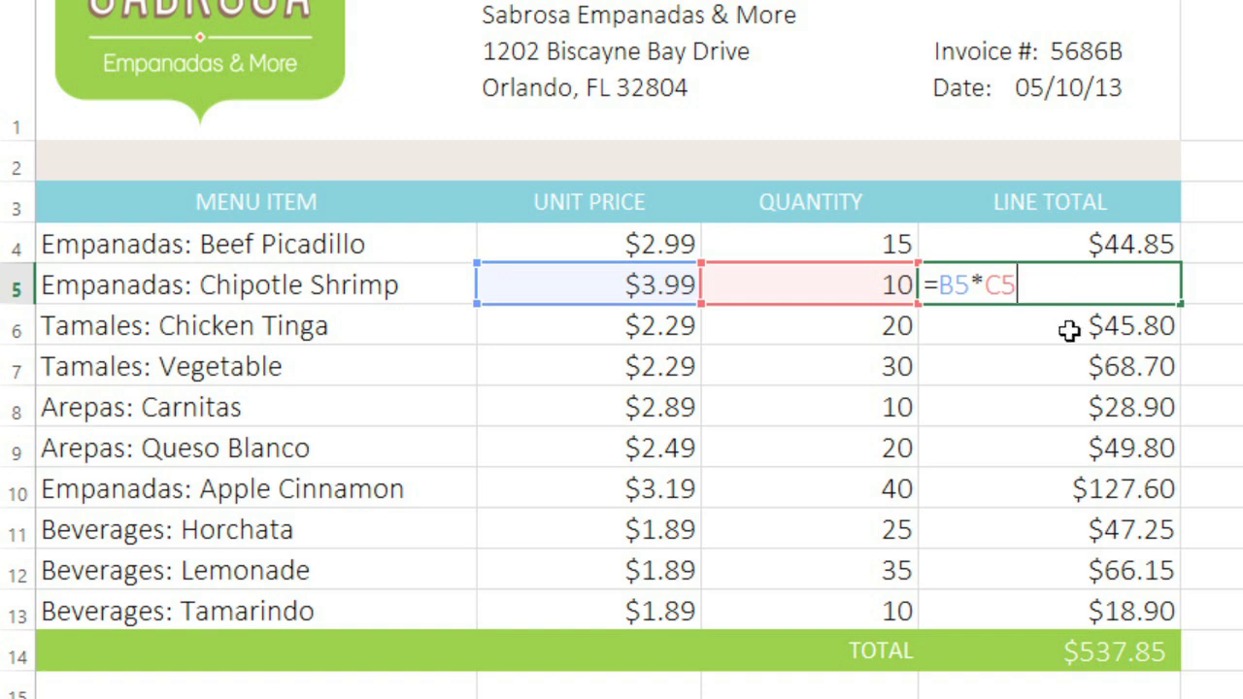
{"action": "double_click", "coordinate": [1069, 331]}
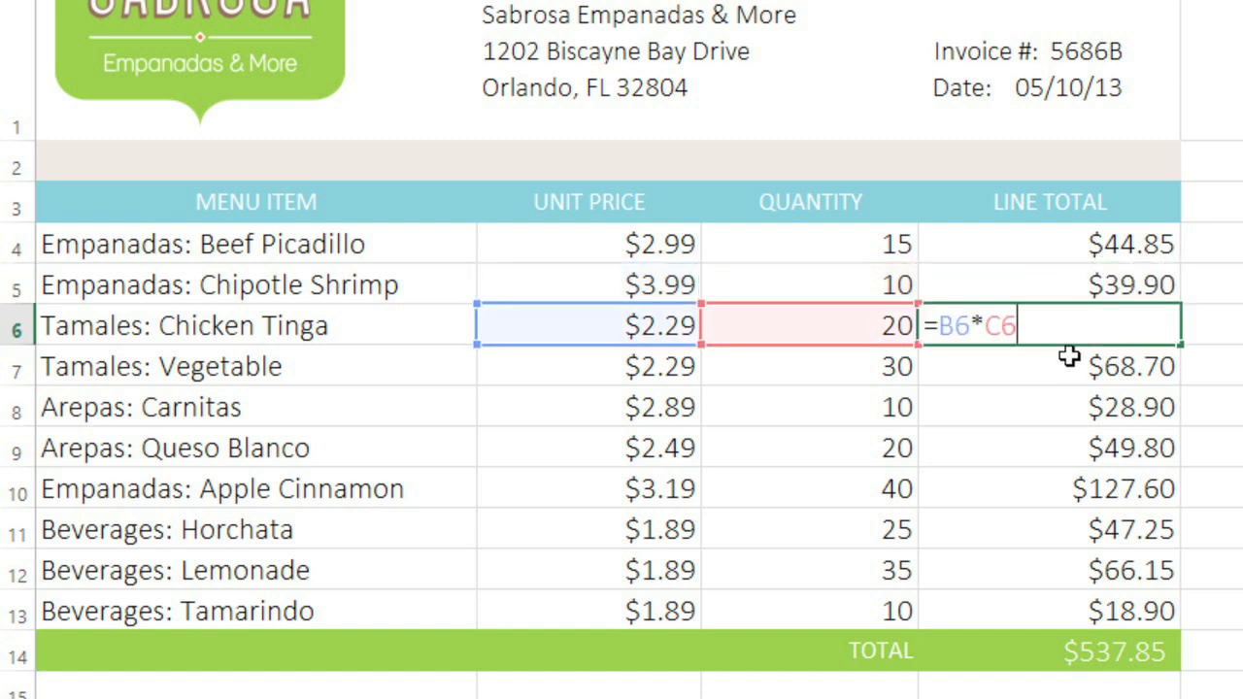
{"action": "double_click", "coordinate": [1071, 366]}
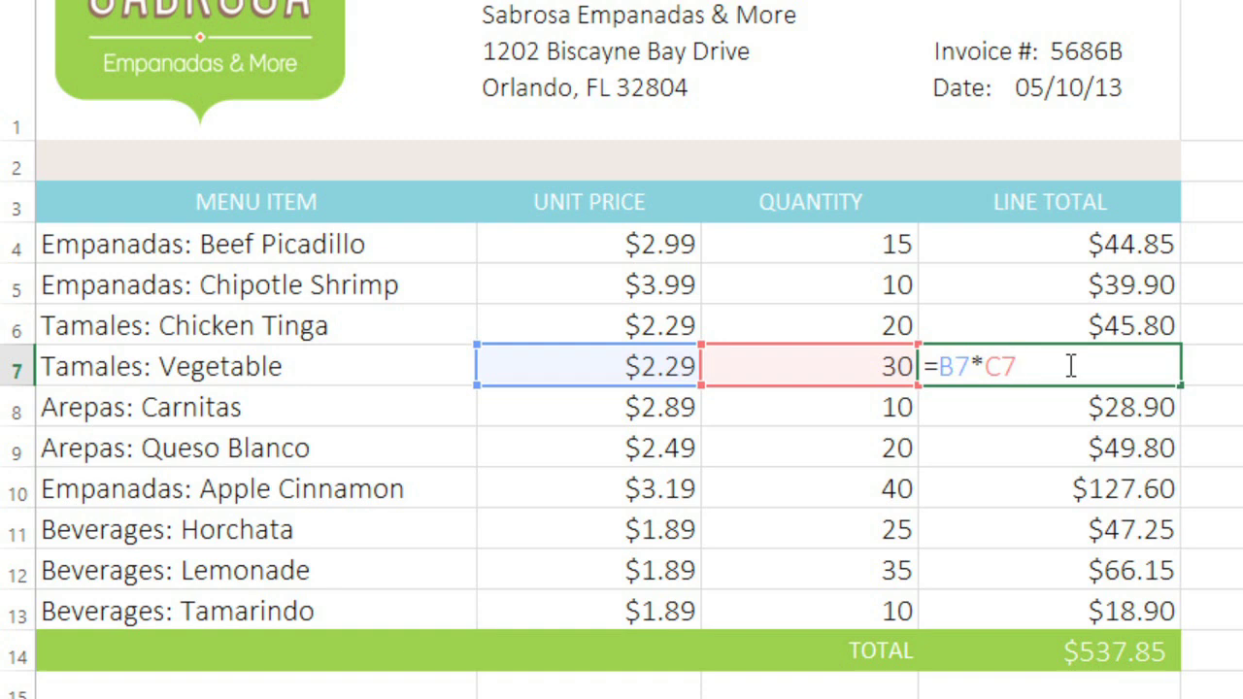
{"action": "double_click", "coordinate": [1071, 245]}
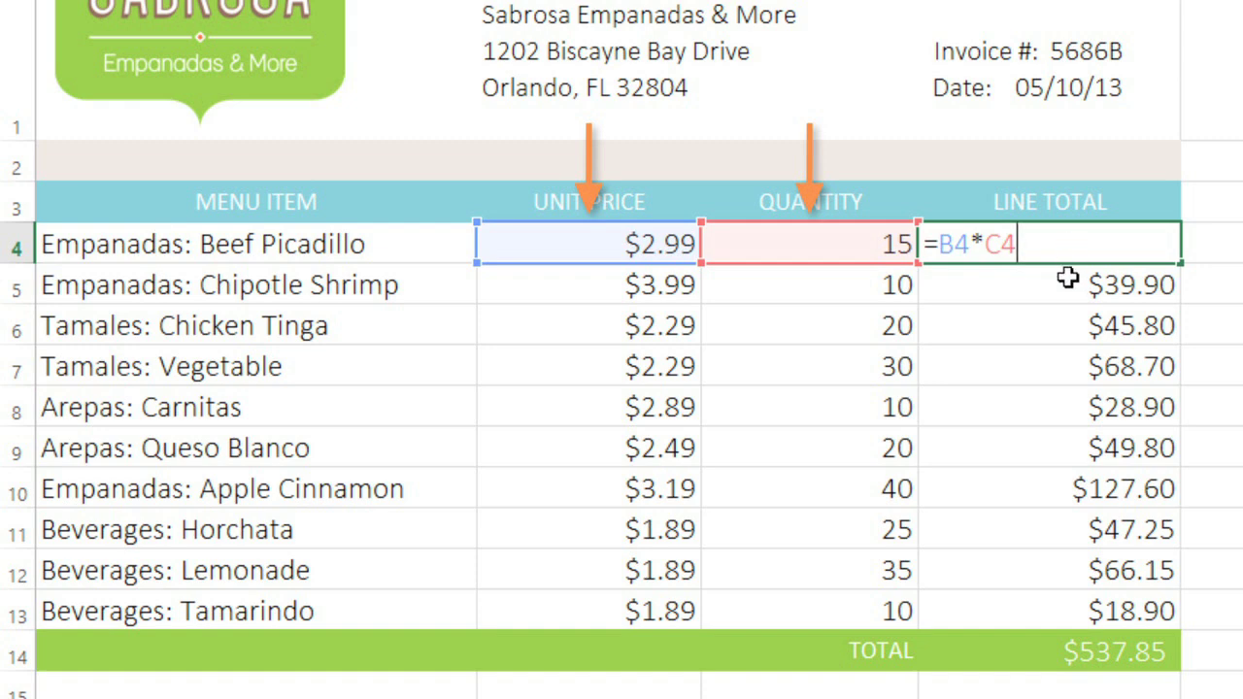
Re-enter the line-total formulas =B5*C5, =B6*C6, =B7*C7 and =B8*C8 in rows 5–8
{"action": "key", "text": "Return"}
{"action": "type", "text": "=B5*C5"}
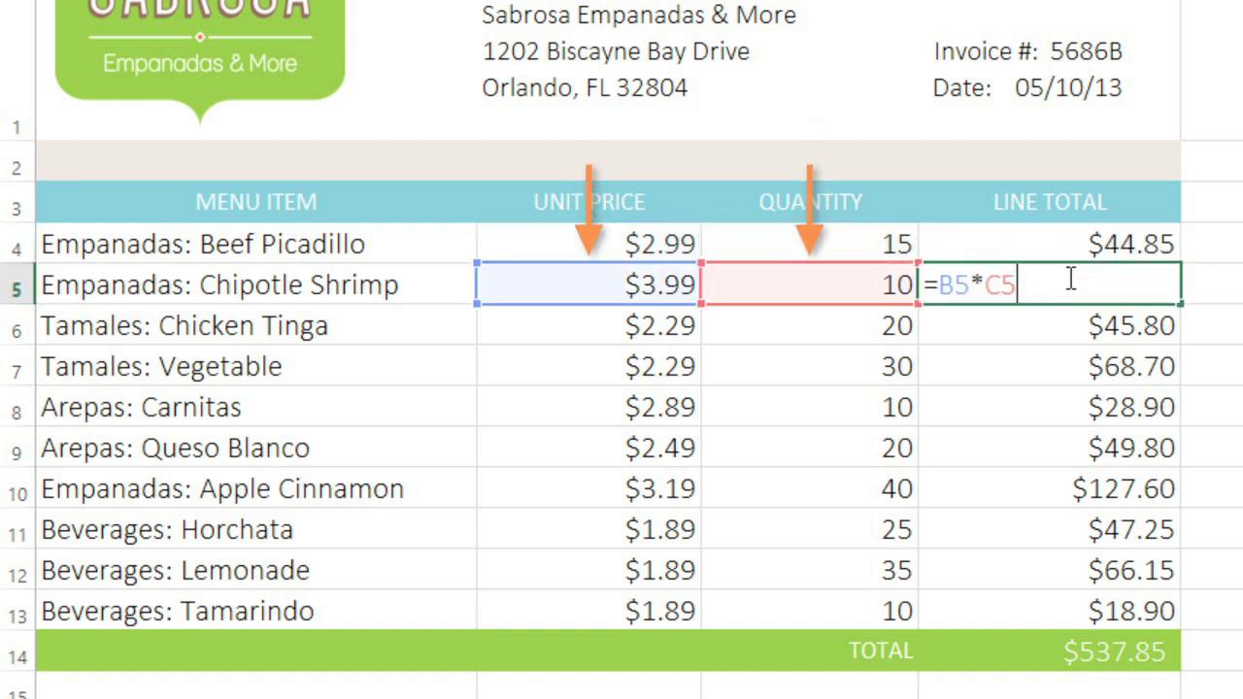
{"action": "key", "text": "Return"}
{"action": "type", "text": "=B6*C6"}
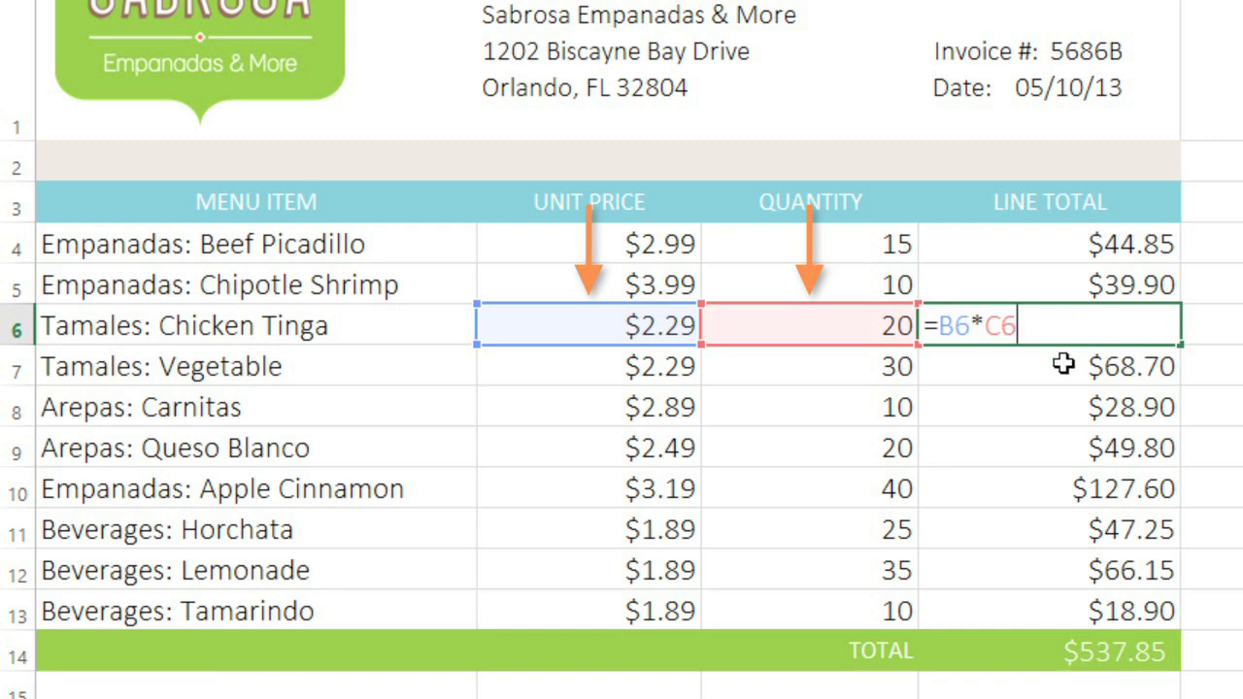
{"action": "key", "text": "Return"}
{"action": "type", "text": "=B7*C7"}
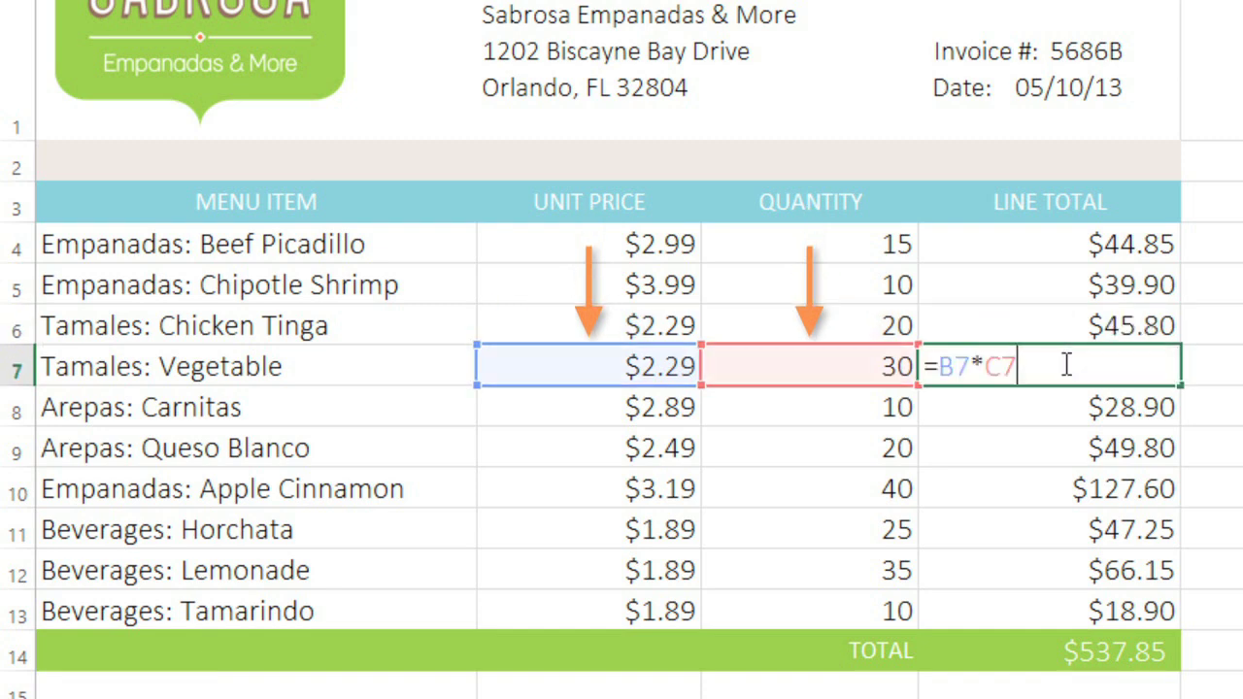
{"action": "key", "text": "Return"}
{"action": "type", "text": "=B8*C8"}
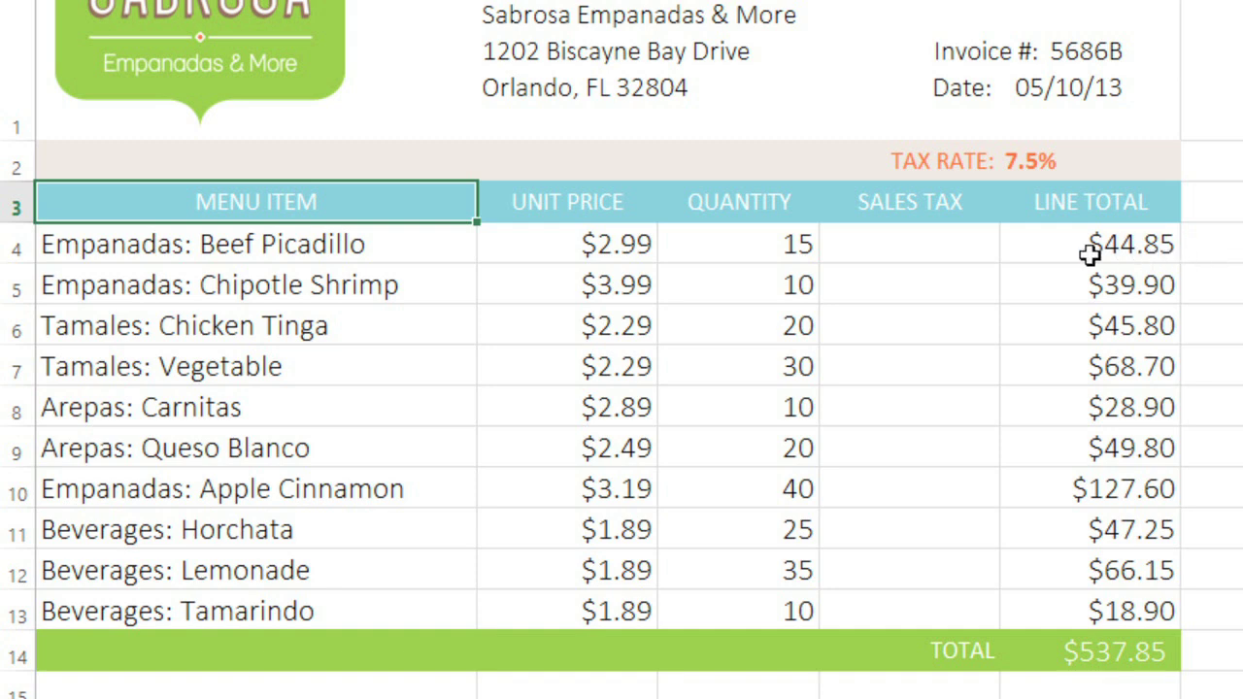
Enter the sales tax formula =(B4*C4)*E2 in D4, giving $3.36, and copy it down to D13
{"action": "left_click", "coordinate": [973, 251]}
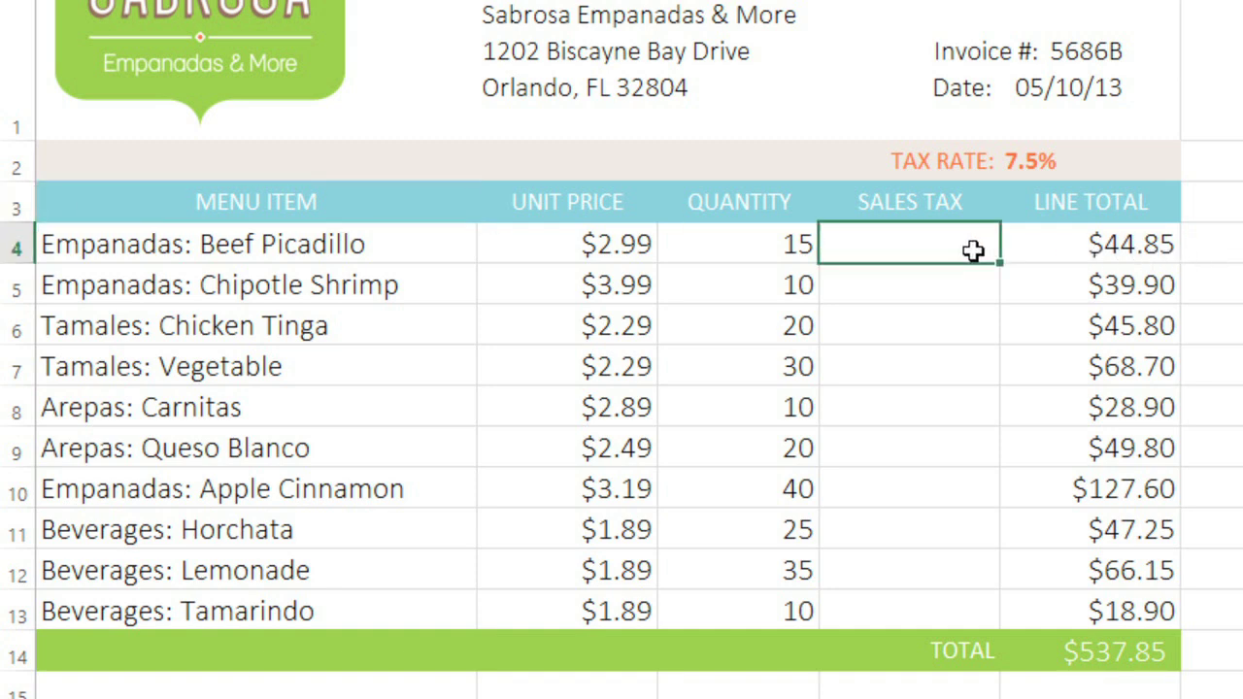
{"action": "type", "text": "=("}
{"action": "left_click", "coordinate": [570, 244]}
{"action": "type", "text": "*"}
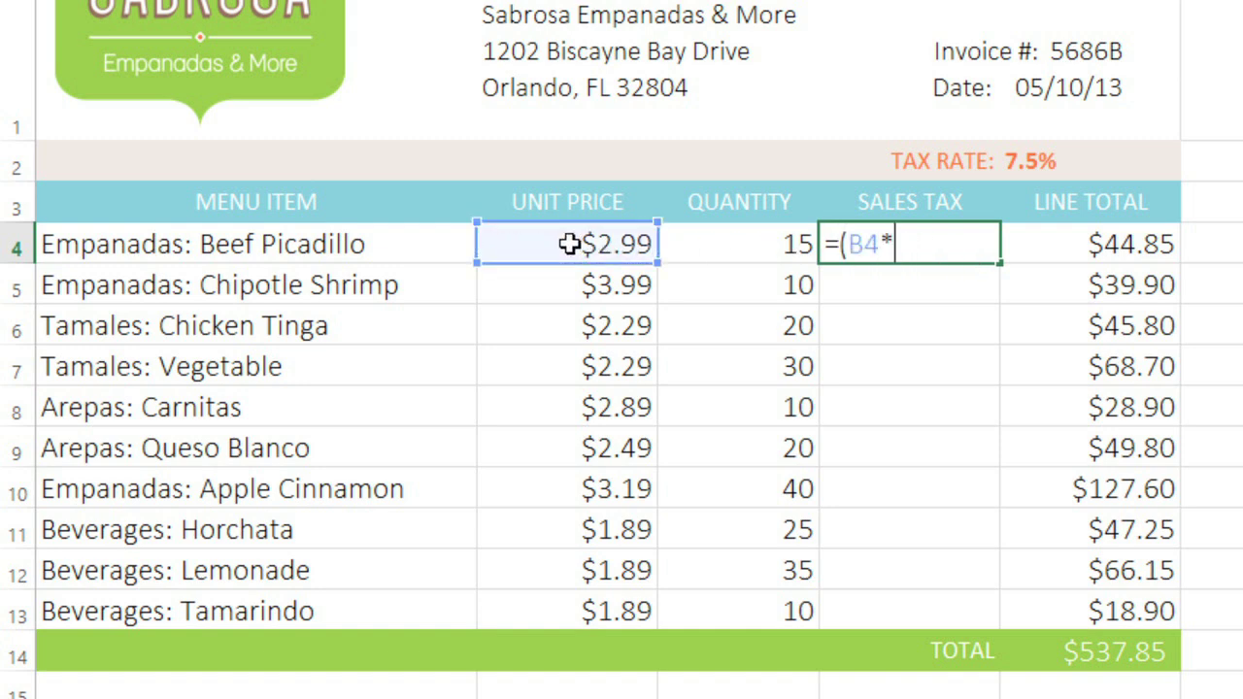
{"action": "left_click", "coordinate": [684, 244]}
{"action": "type", "text": ")"}
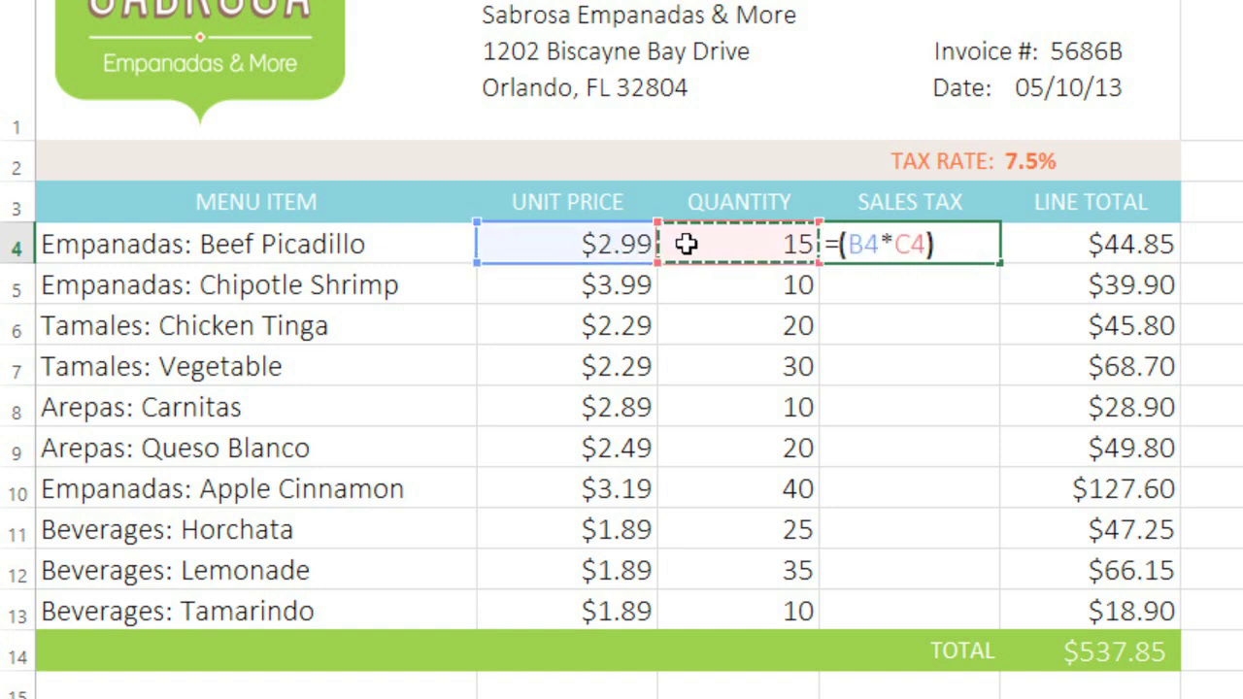
{"action": "type", "text": "*"}
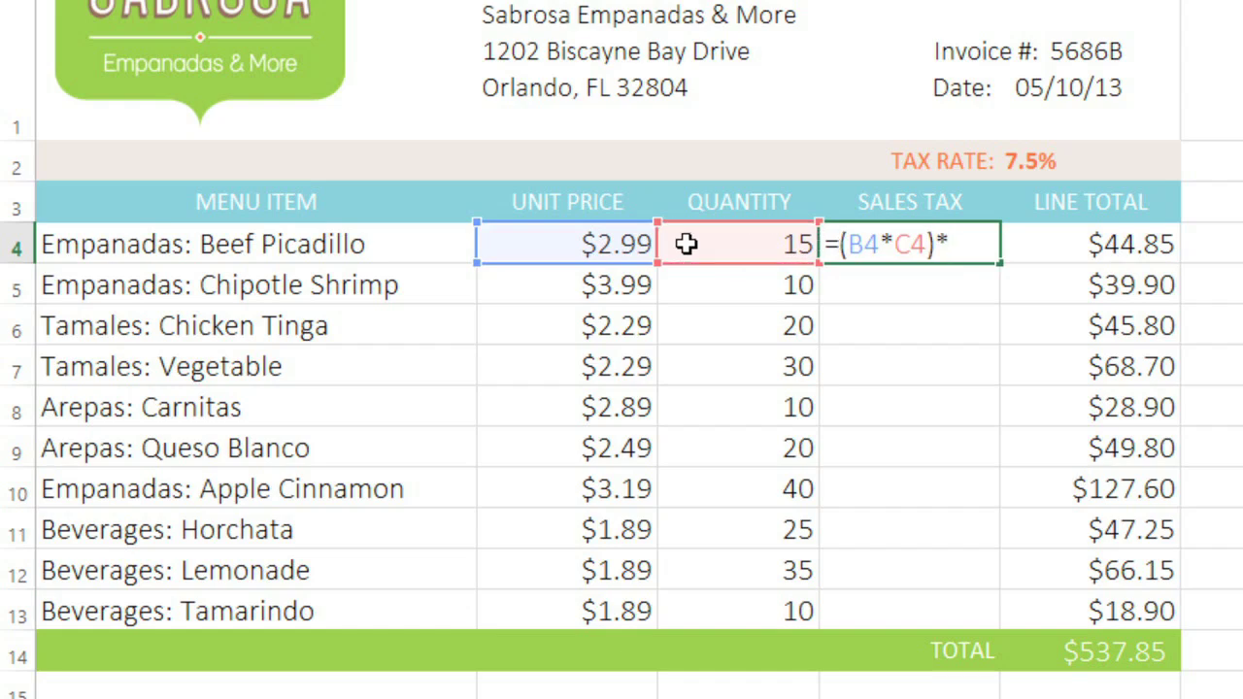
{"action": "left_click", "coordinate": [1109, 168]}
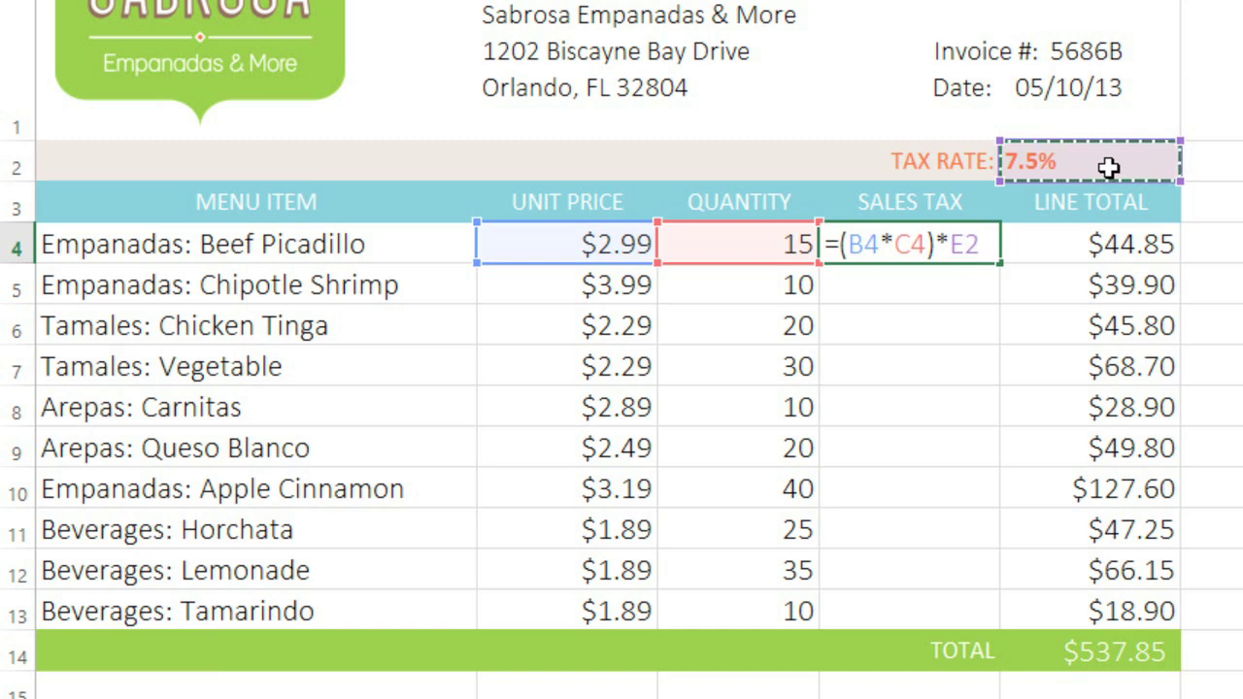
{"action": "key", "text": "Return"}
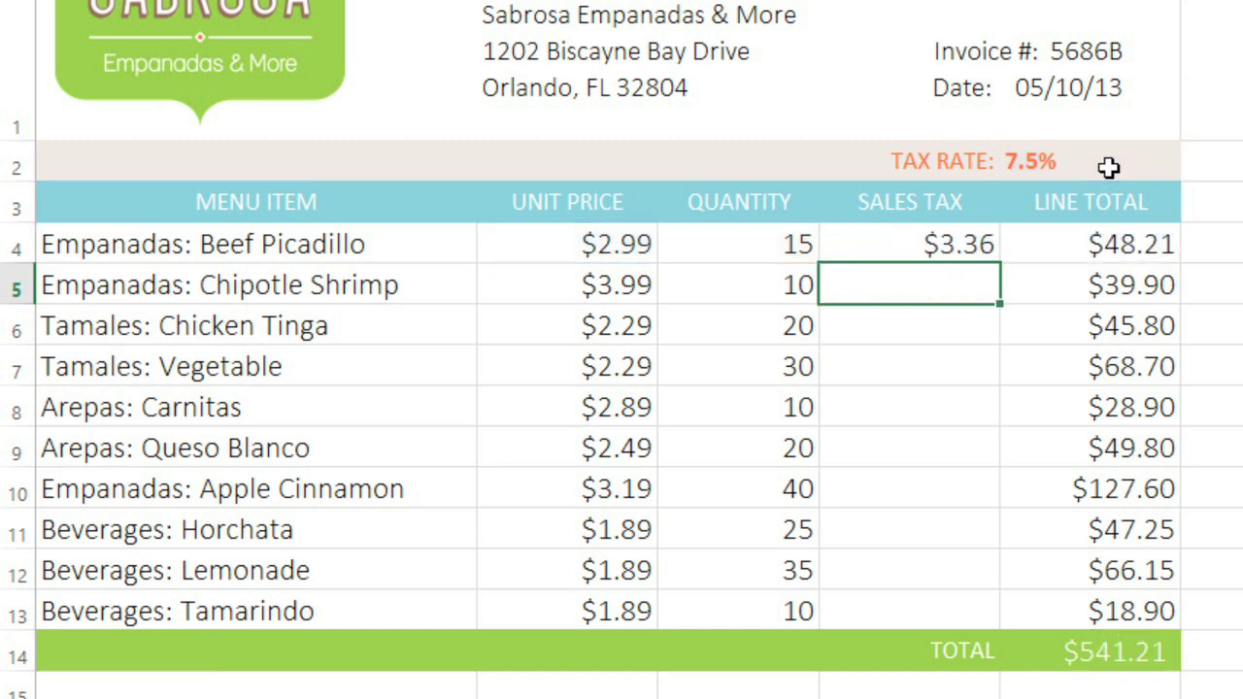
{"action": "left_click", "coordinate": [974, 244]}
{"action": "left_click_drag", "start_coordinate": [995, 262], "coordinate": [999, 615]}
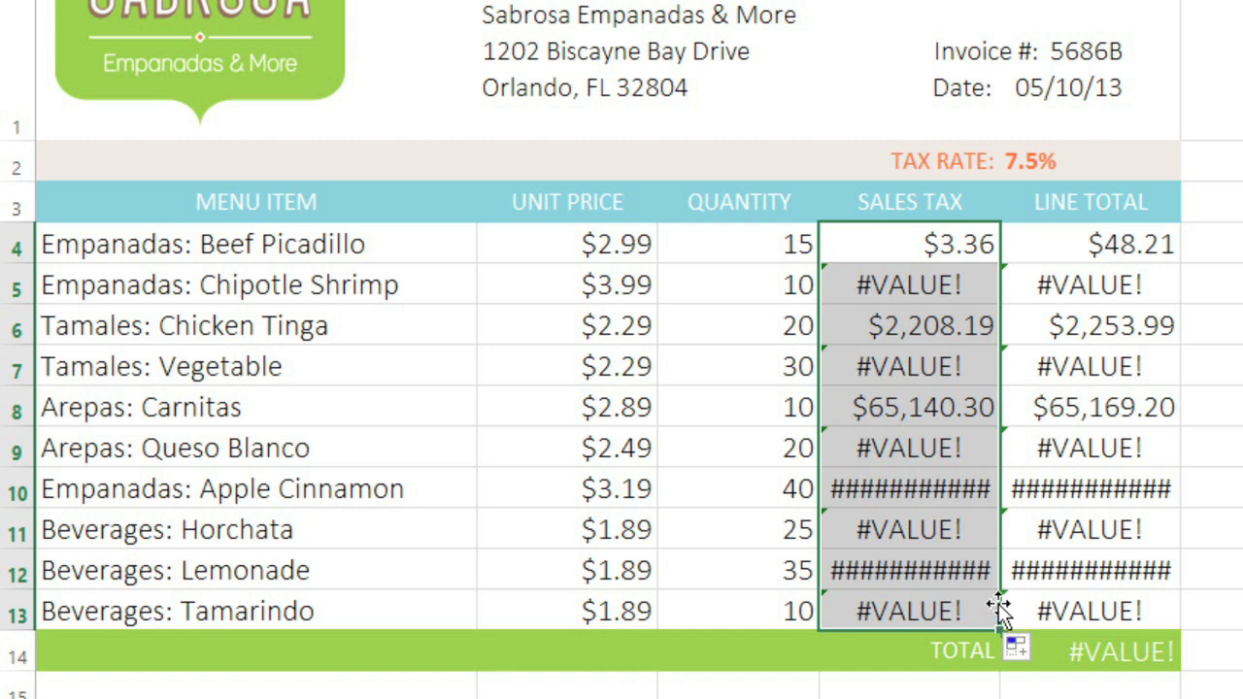
{"action": "double_click", "coordinate": [987, 240]}
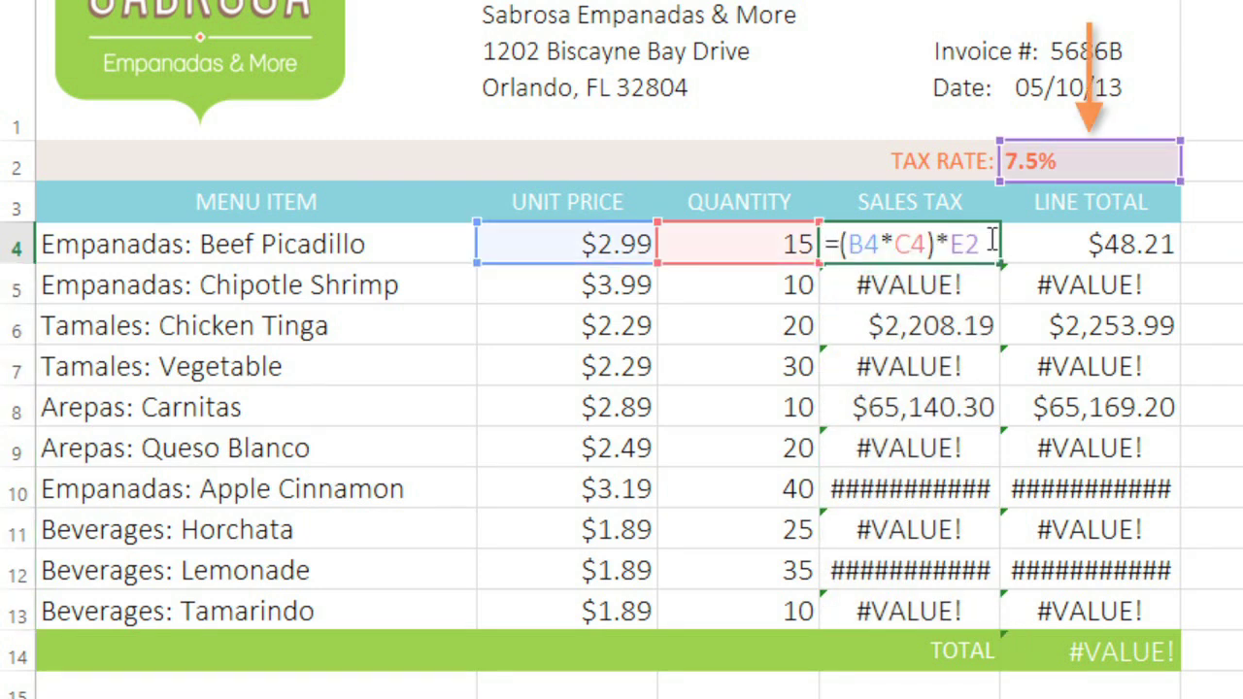
{"action": "key", "text": "Return"}
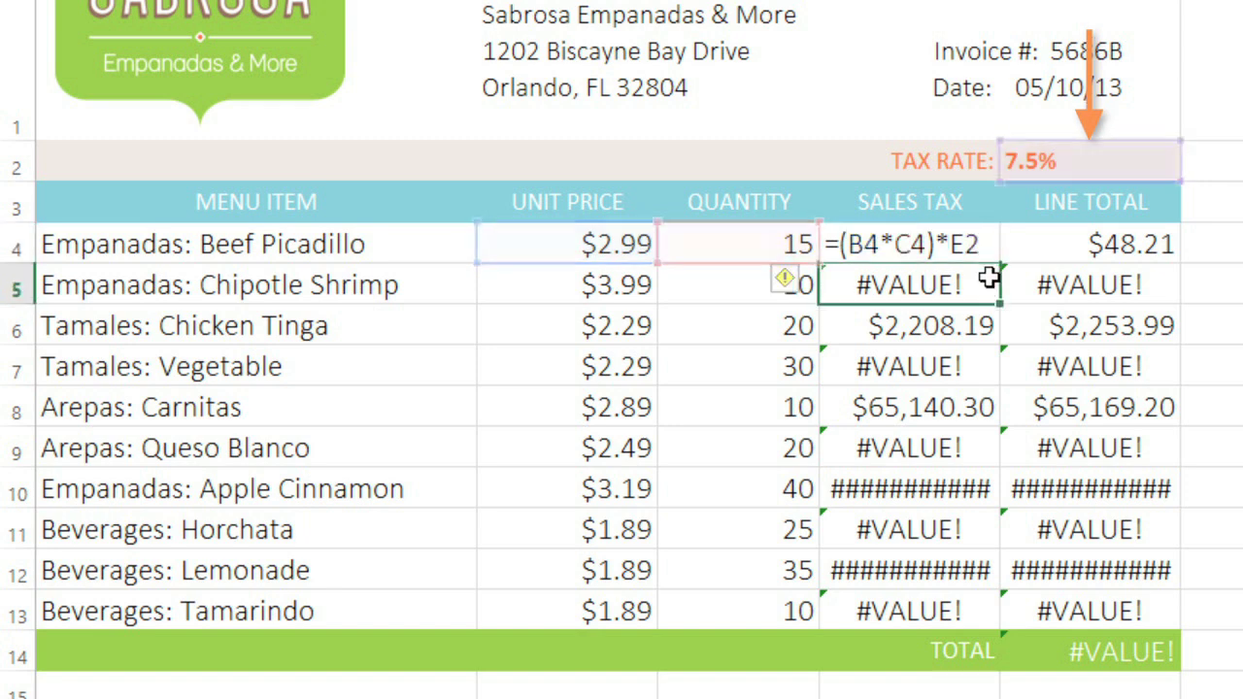
{"action": "double_click", "coordinate": [991, 278]}
{"action": "key", "text": "Return"}
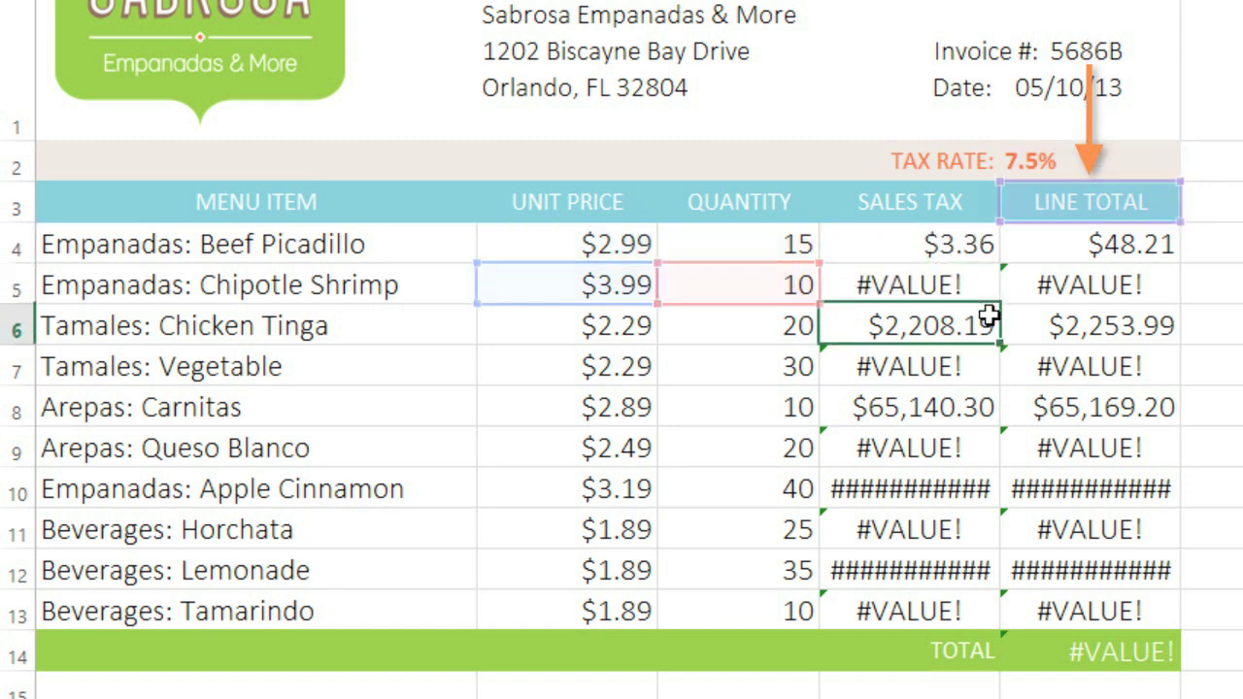
{"action": "double_click", "coordinate": [991, 320]}
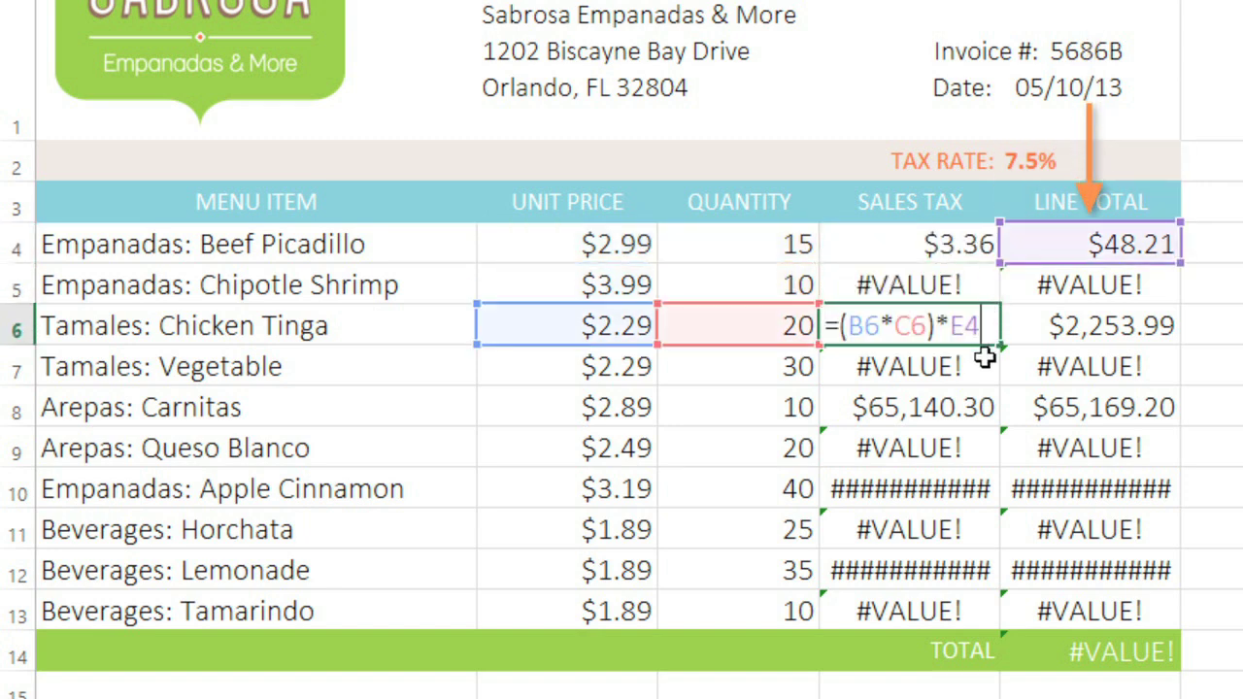
{"action": "key", "text": "Return"}
{"action": "double_click", "coordinate": [987, 359]}
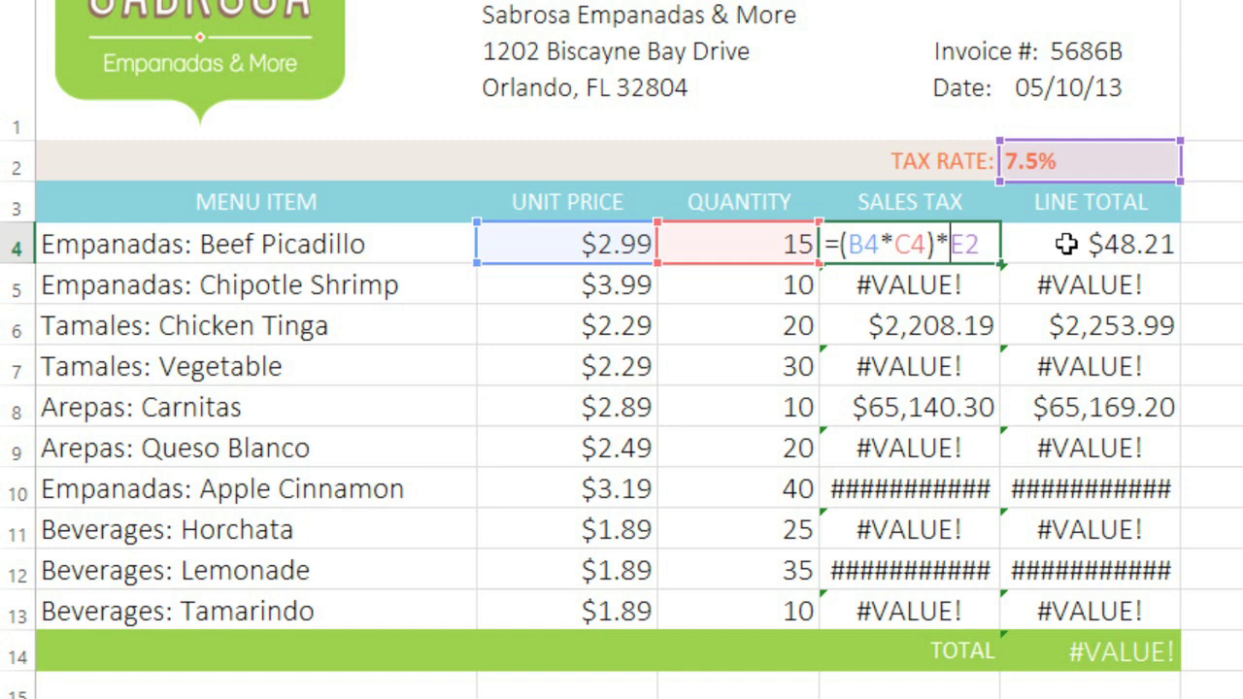
Change D4's tax-rate reference to the absolute $E$2, making it =(B4*C4)*$E$2
{"action": "type", "text": "$"}
{"action": "key", "text": "Right"}
{"action": "type", "text": "$"}
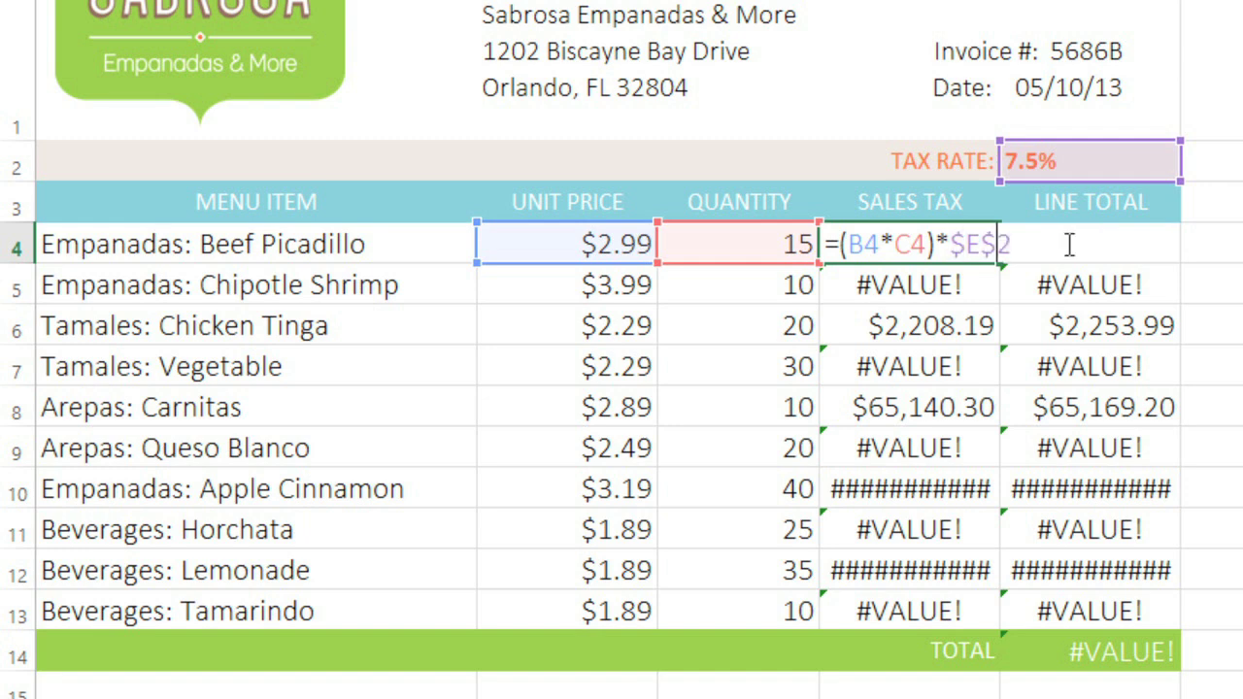
{"action": "key", "text": "Return"}
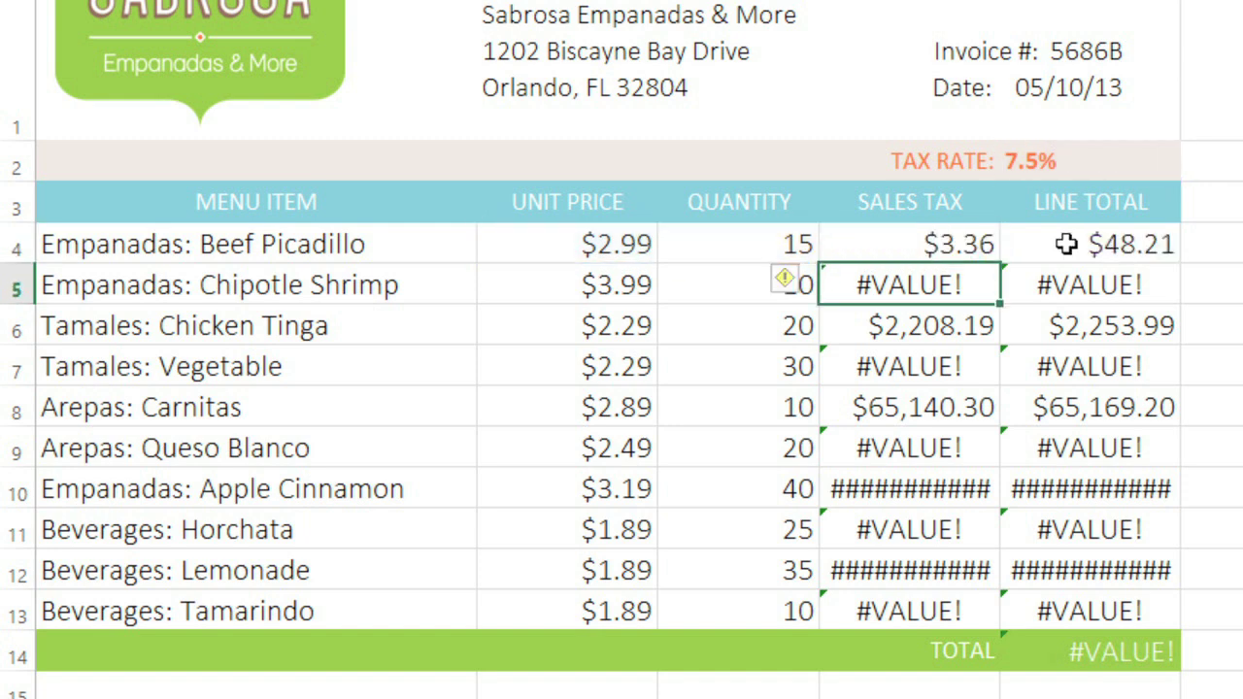
Copy the corrected D4 formula down to D13 and verify the references in D5–D7
{"action": "left_click", "coordinate": [966, 244]}
{"action": "left_click_drag", "start_coordinate": [997, 259], "coordinate": [977, 609]}
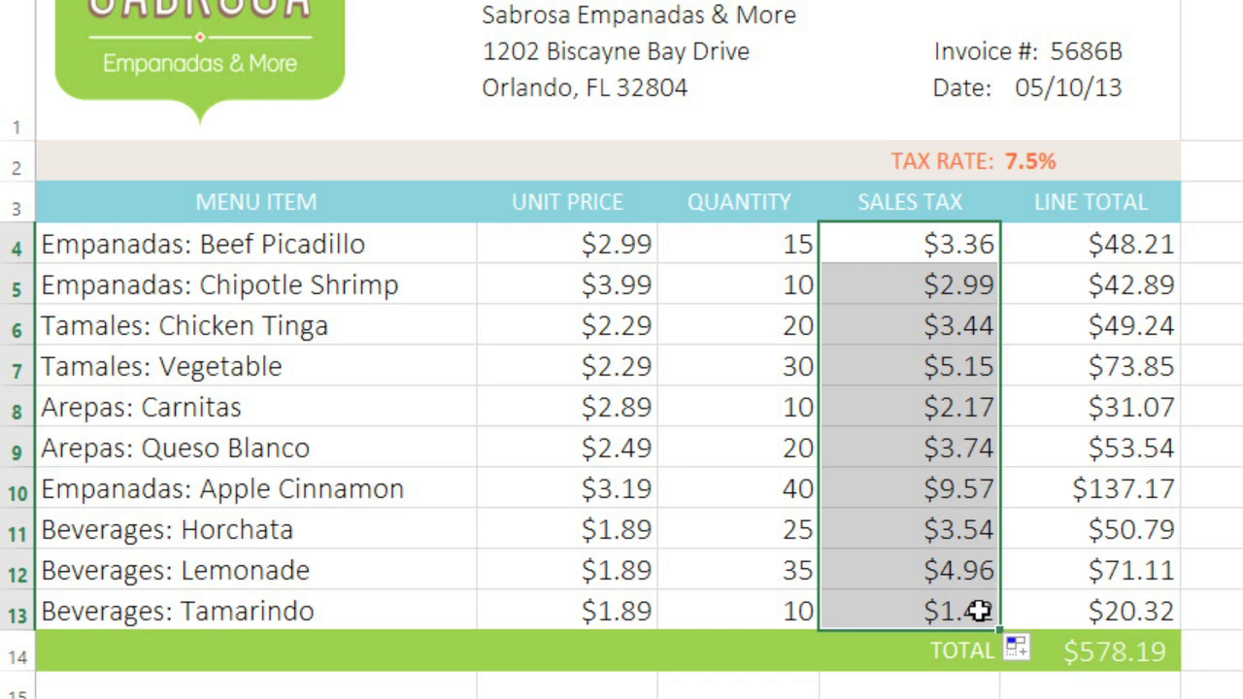
{"action": "double_click", "coordinate": [871, 281]}
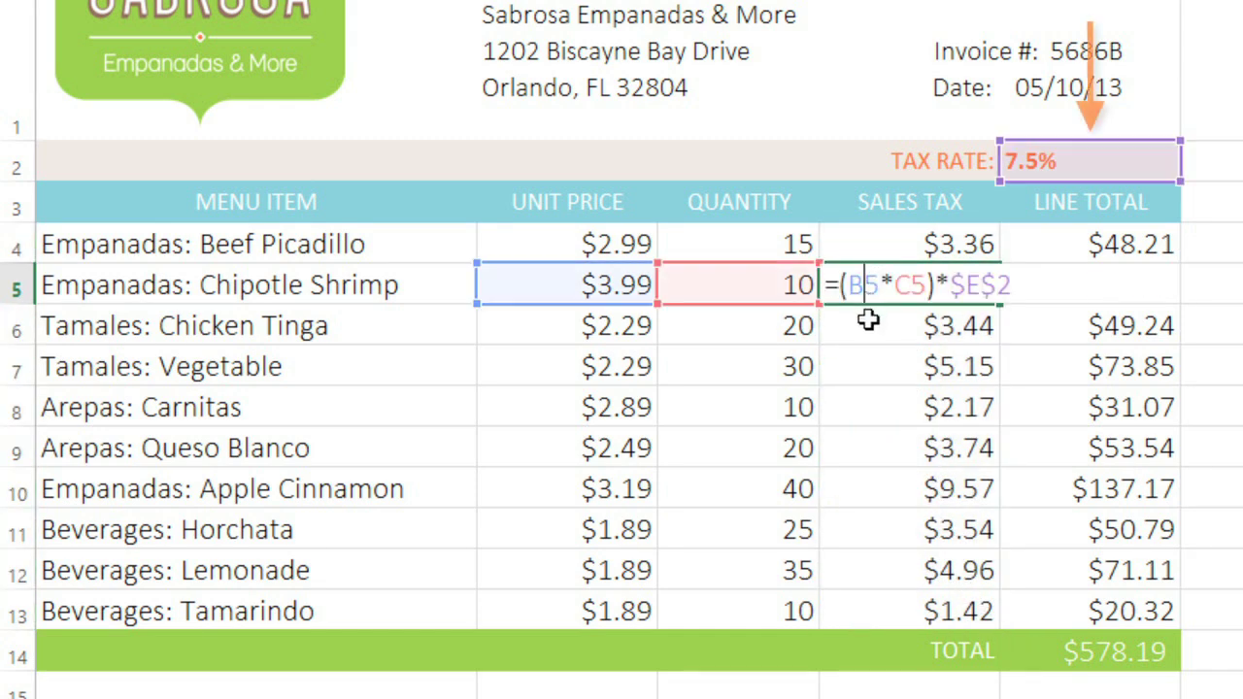
{"action": "key", "text": "Return"}
{"action": "double_click", "coordinate": [869, 324]}
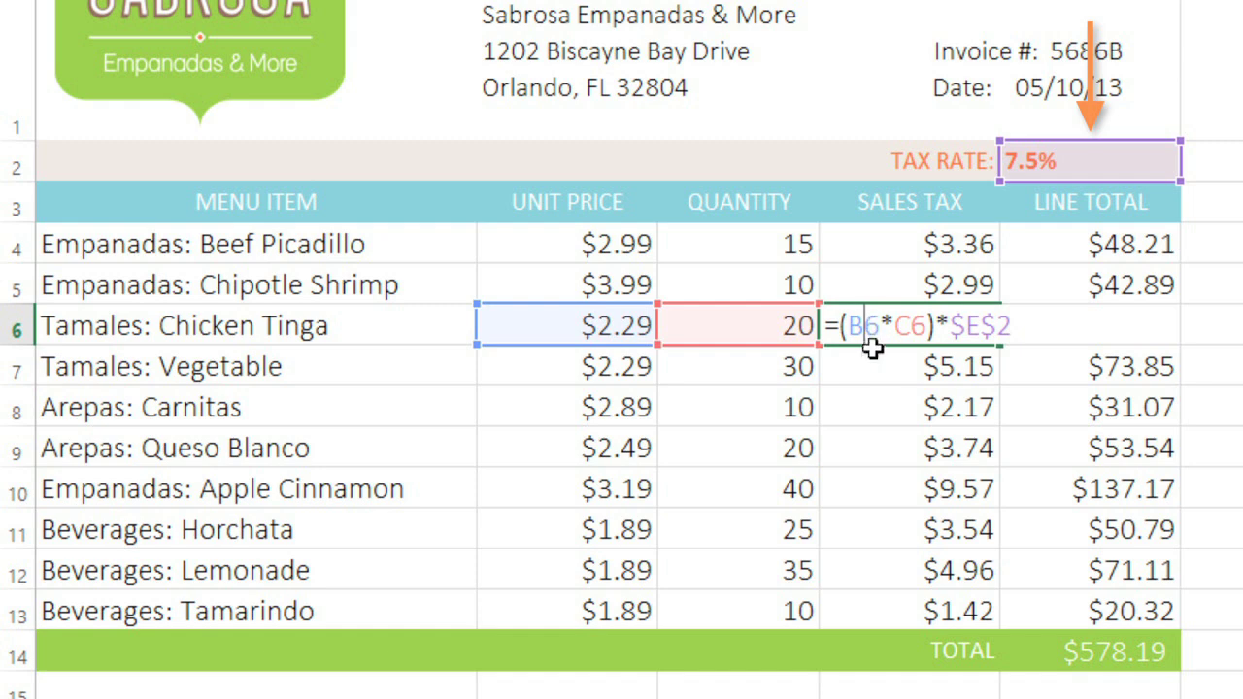
{"action": "key", "text": "Return"}
{"action": "double_click", "coordinate": [873, 362]}
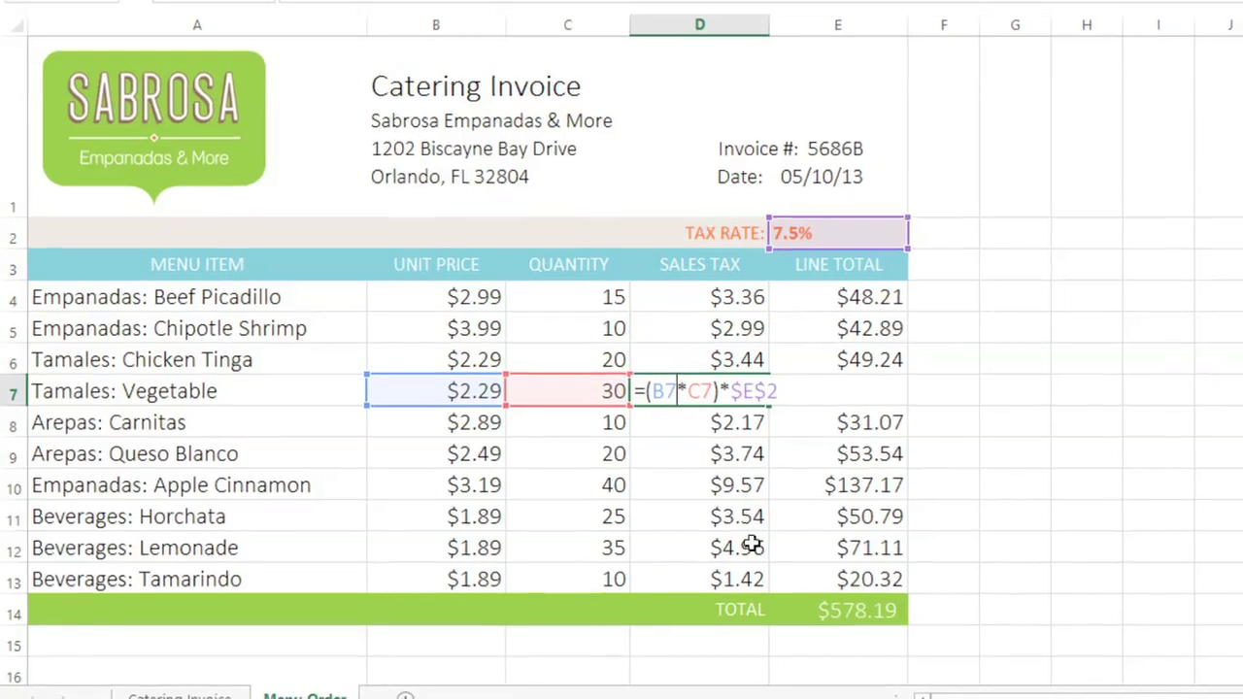
Check the =SUM(E4:E13) total of $578.19 in E14, then move to the Catering Invoice sheet
{"action": "left_click", "coordinate": [812, 608]}
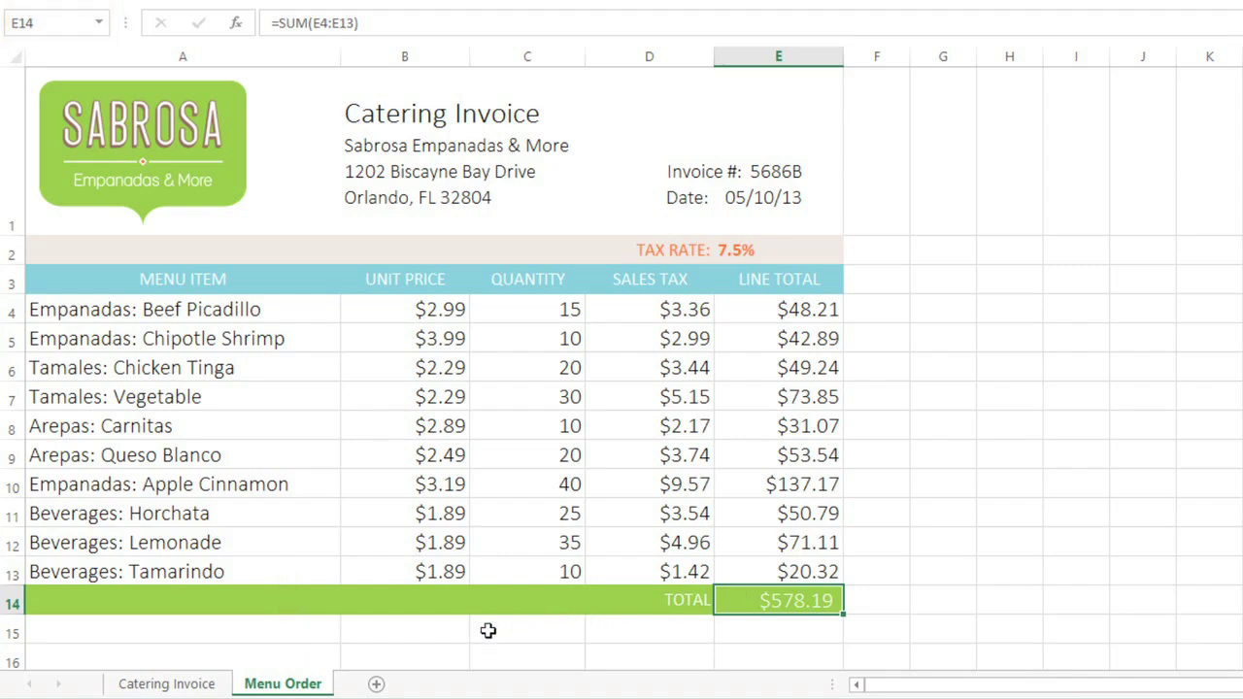
{"action": "left_click", "coordinate": [167, 685]}
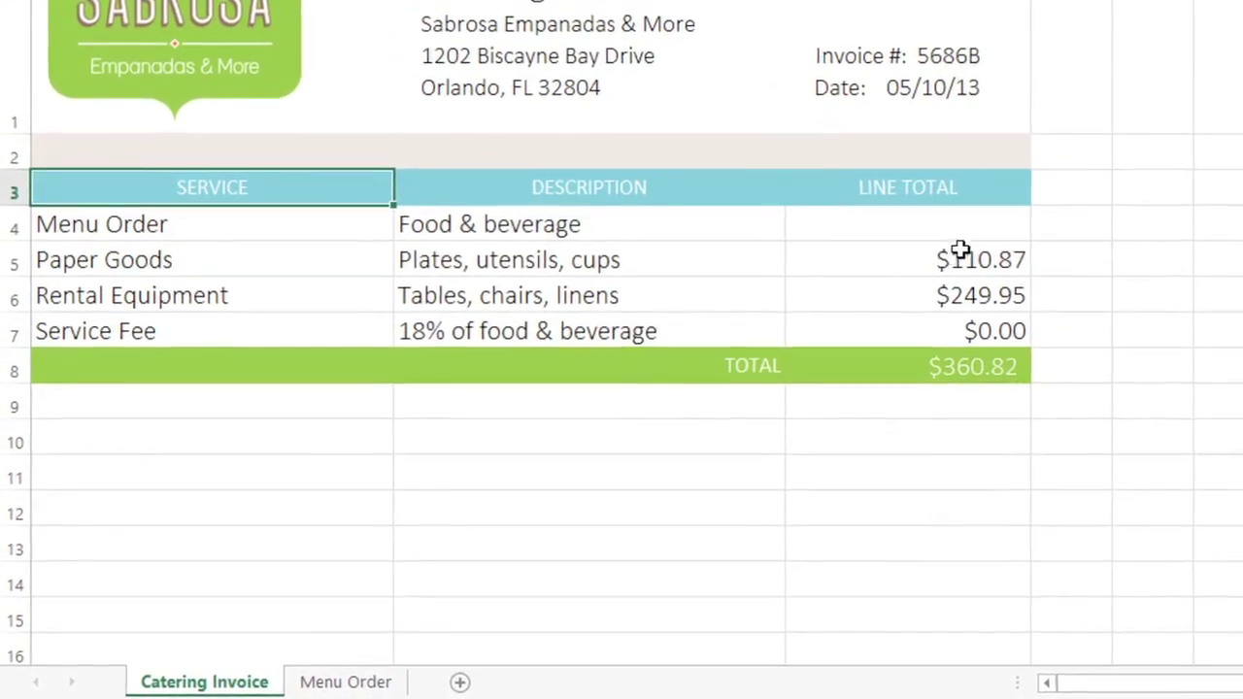
Enter ='Menu Order'!E14 in C4 so the Menu Order line total shows $578.19
{"action": "left_click", "coordinate": [1005, 231]}
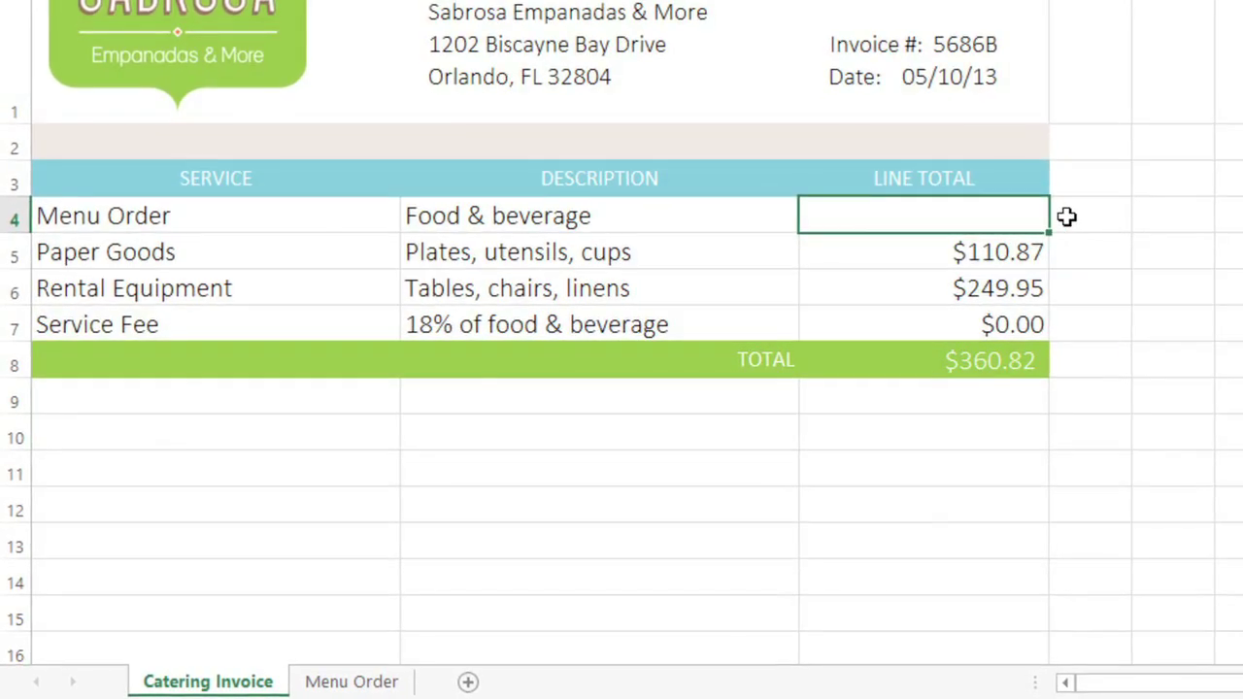
{"action": "type", "text": "='Menu Orde"}
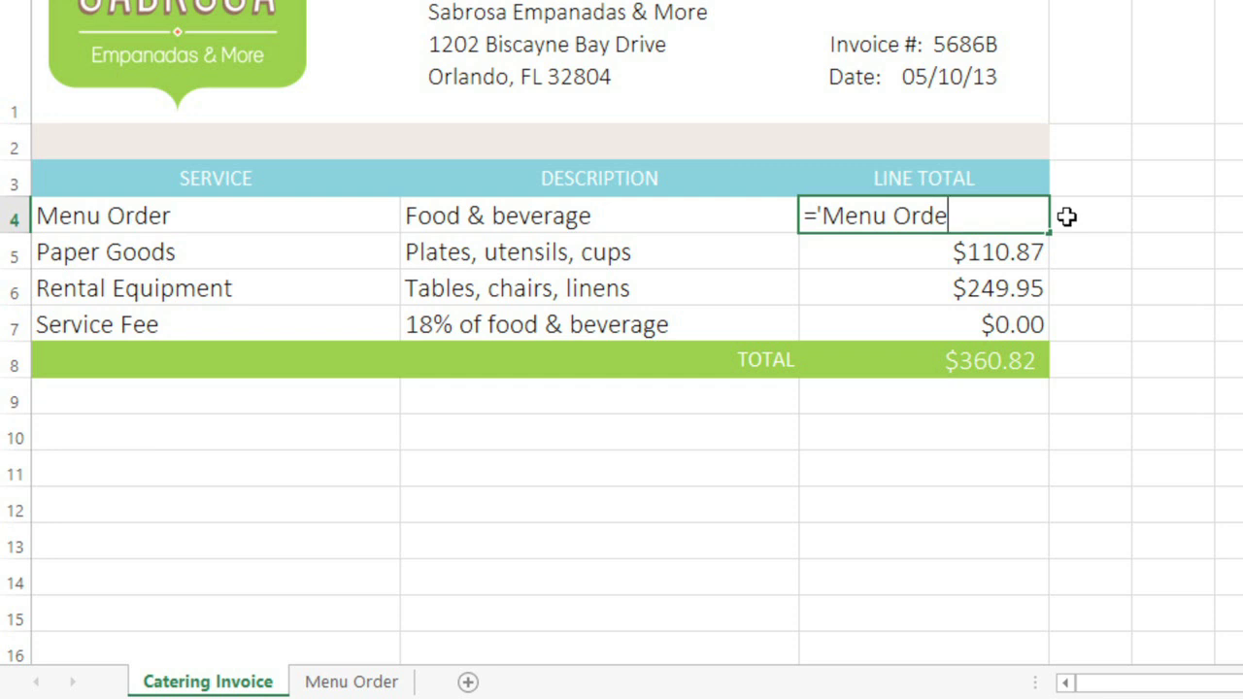
{"action": "type", "text": "r'!E14"}
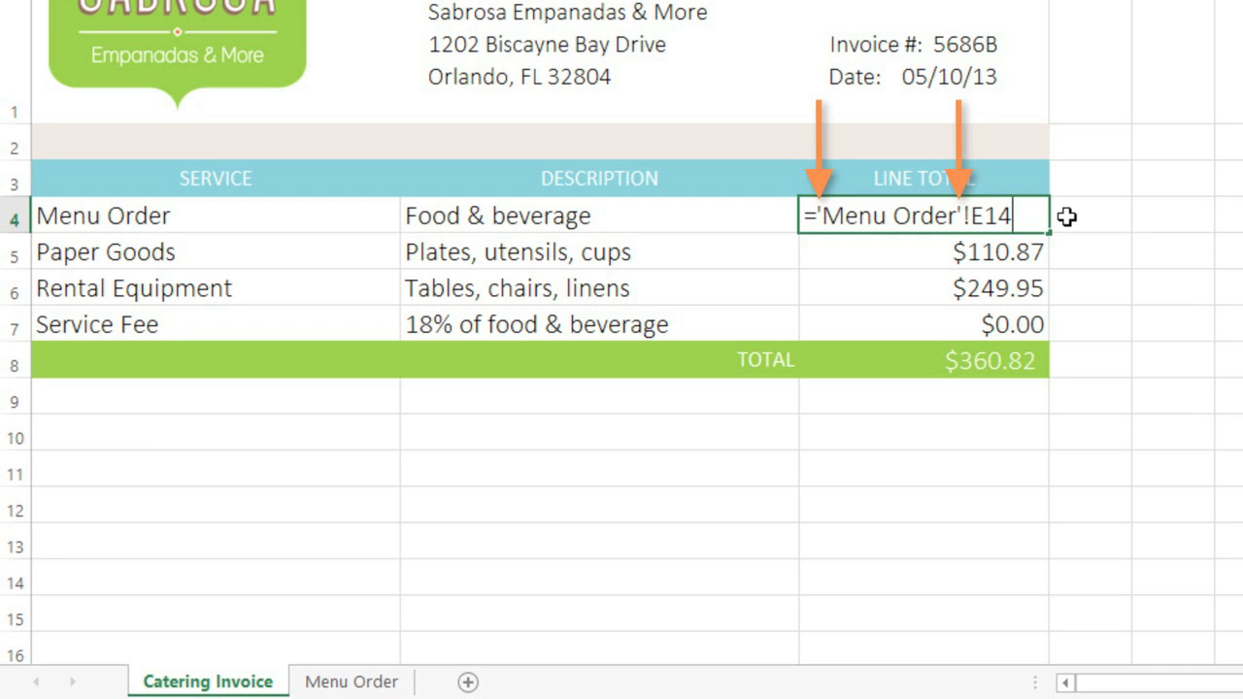
{"action": "key", "text": "Return"}
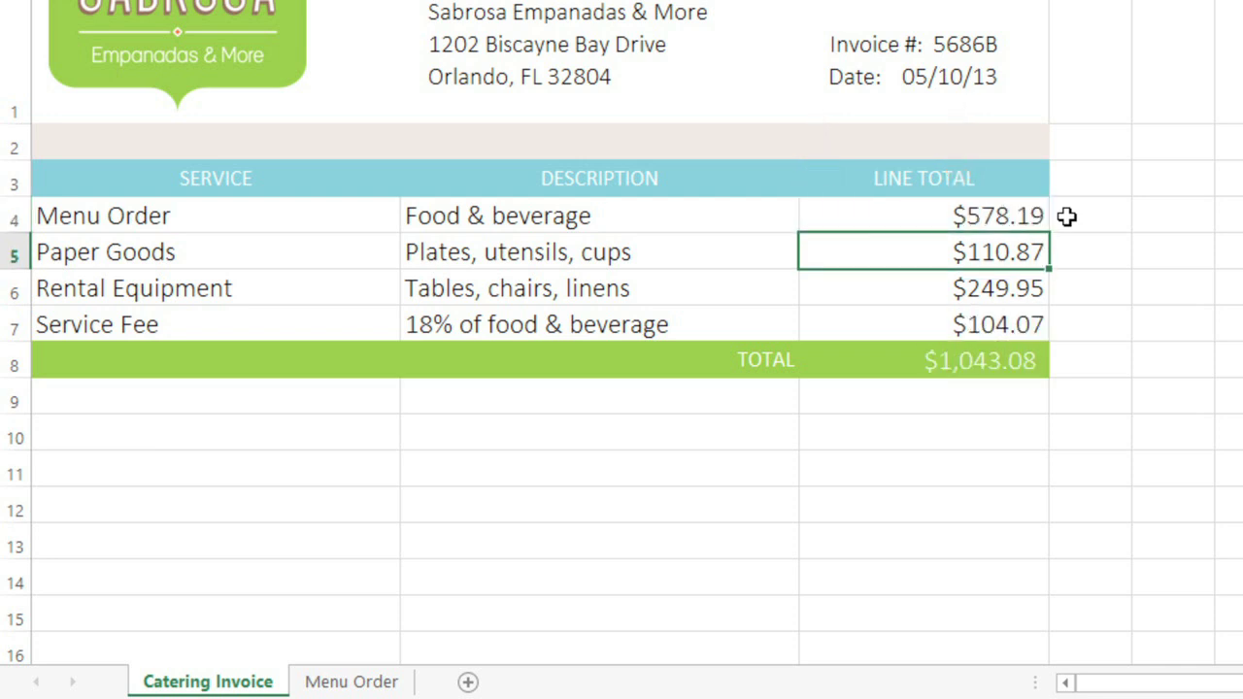